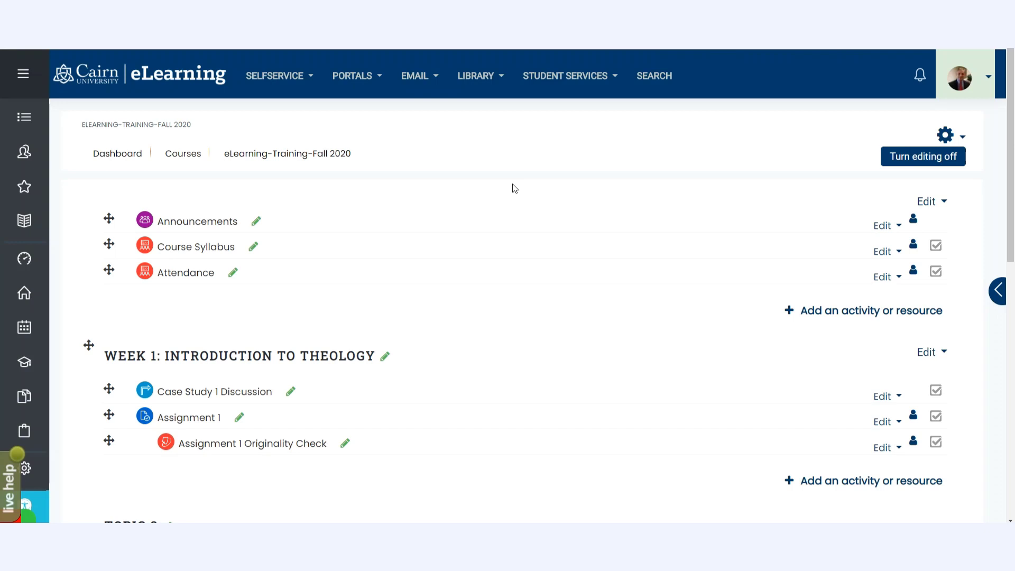
Open the gear menu for the eLearning-Training-Fall 2020 course page
left_click(944, 135)
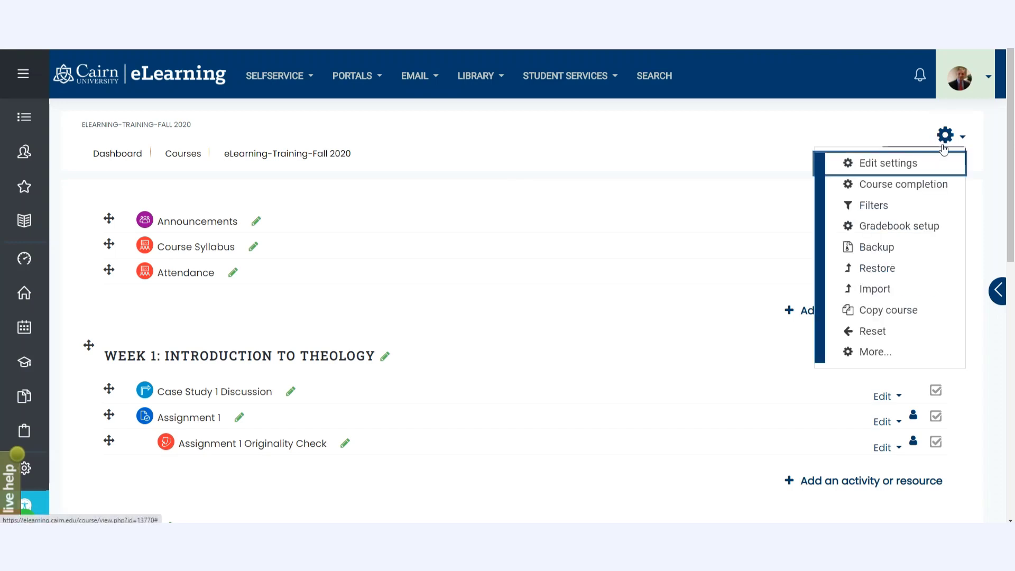
From the question bank's Categories page, add a category named 'Quiz 2 Question Bank'
left_click(875, 353)
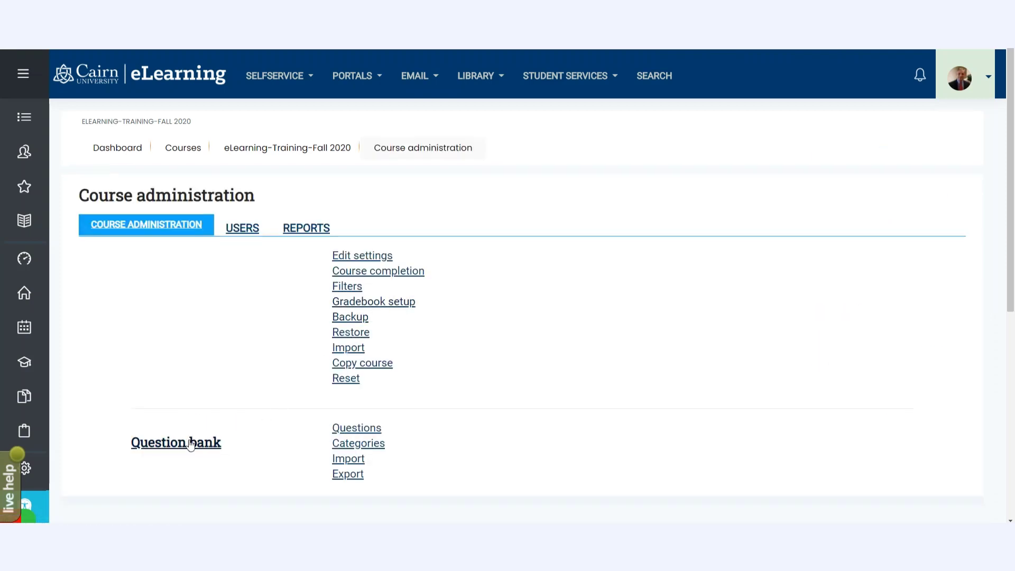
left_click(190, 445)
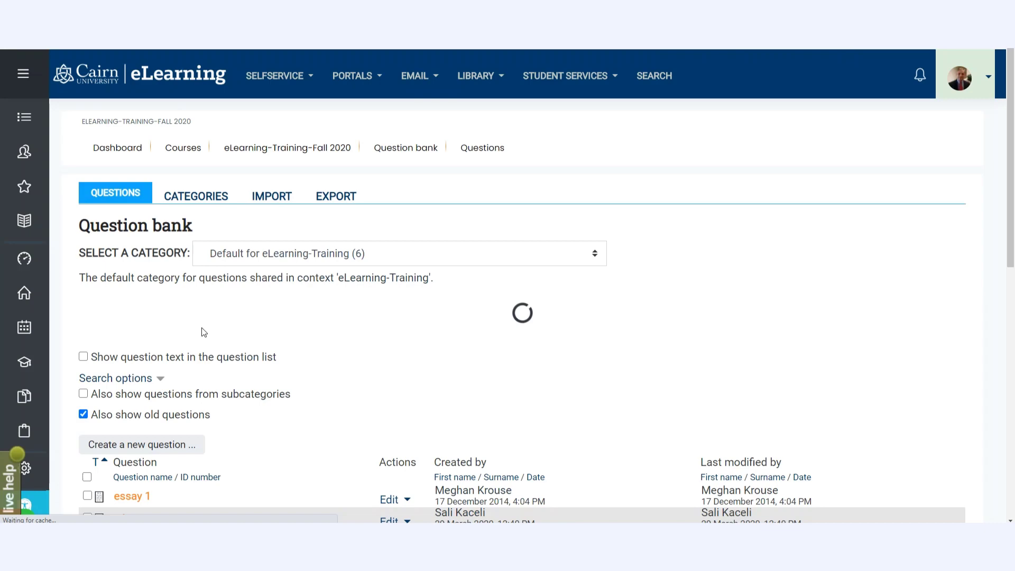
left_click(199, 197)
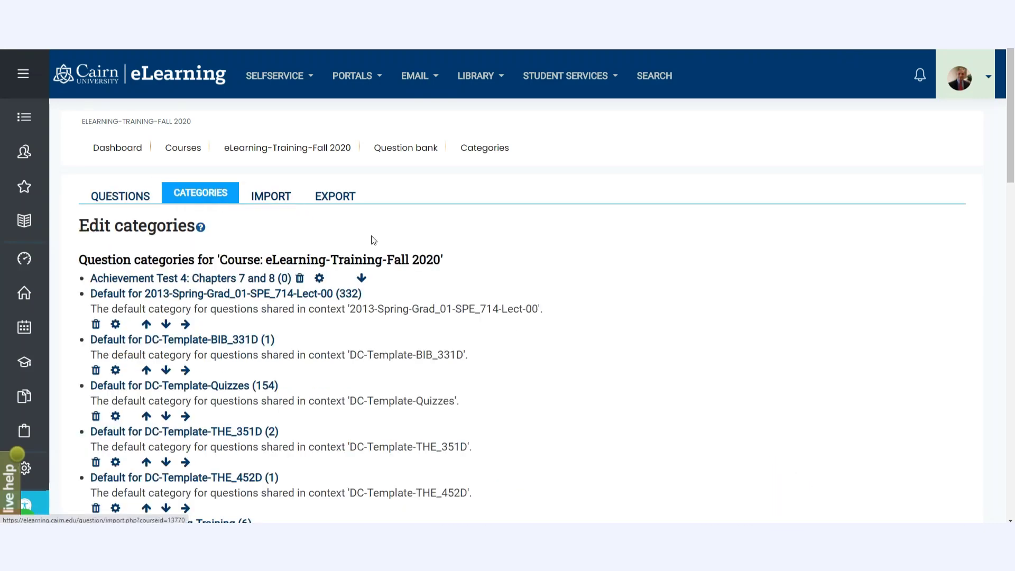
scroll(582, 315, "down", 10)
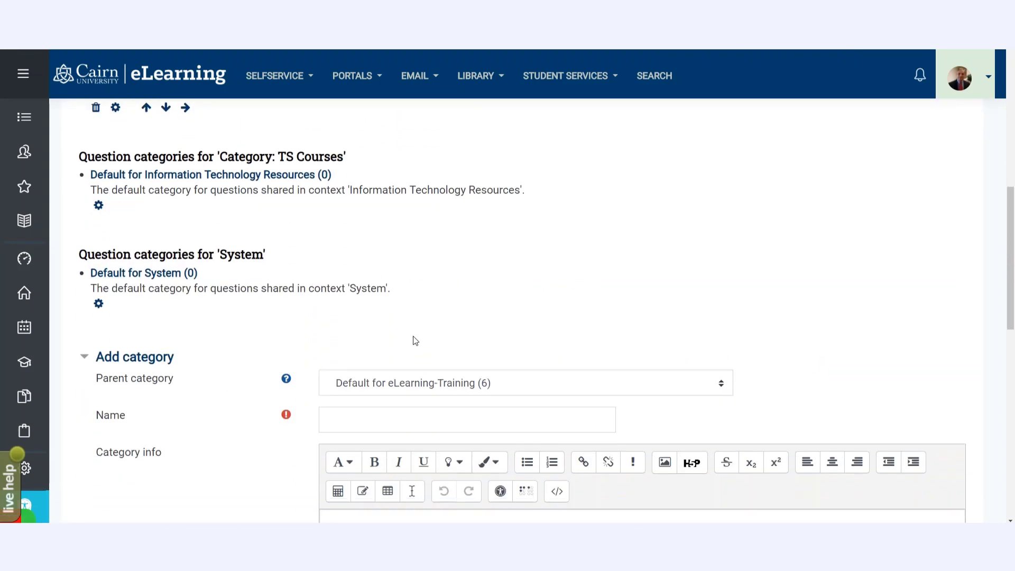
scroll(415, 341, "down", 1)
left_click(356, 365)
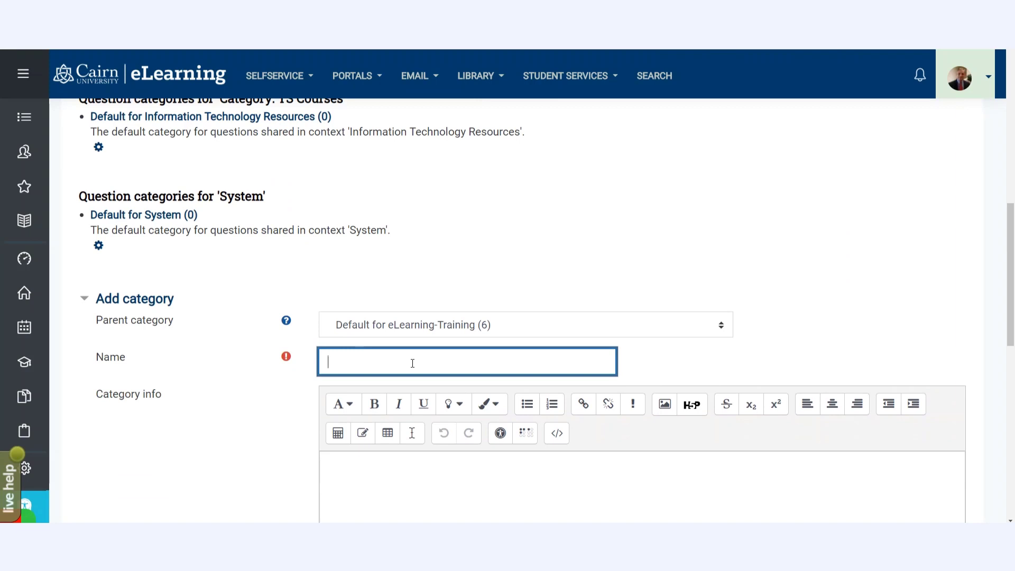
type("Quiz 2 Question Bank")
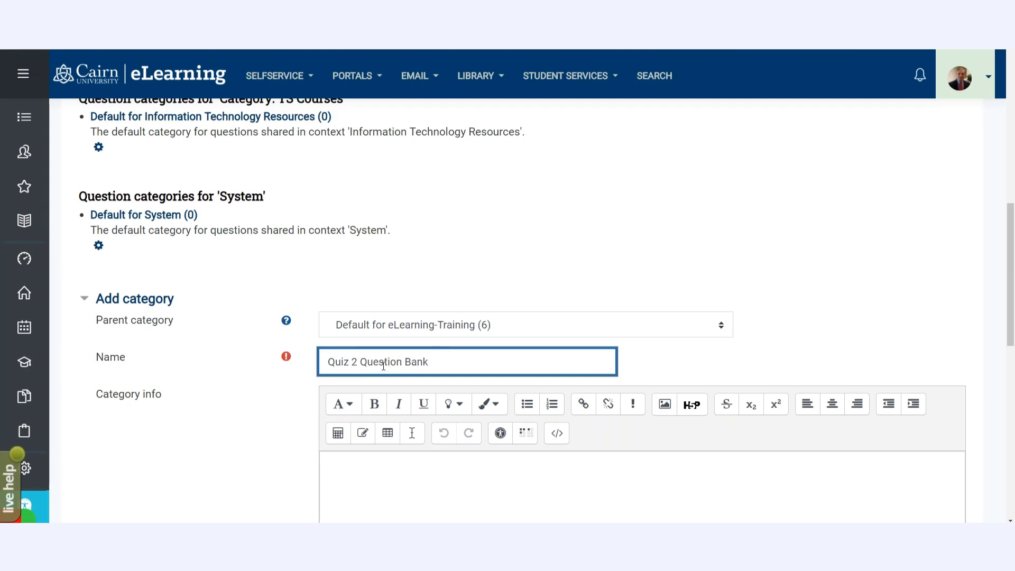
scroll(280, 421, "down", 6)
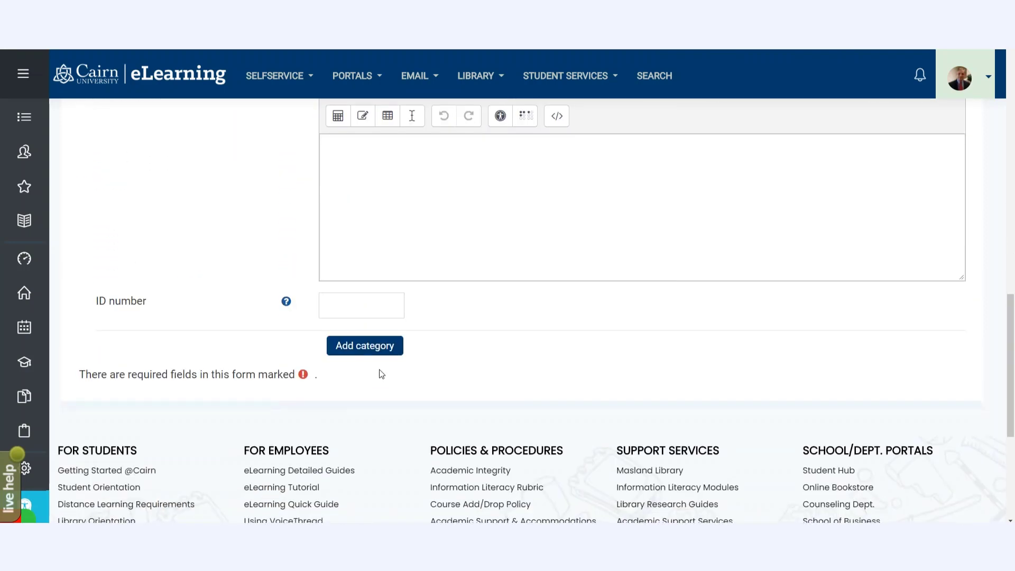
left_click(374, 350)
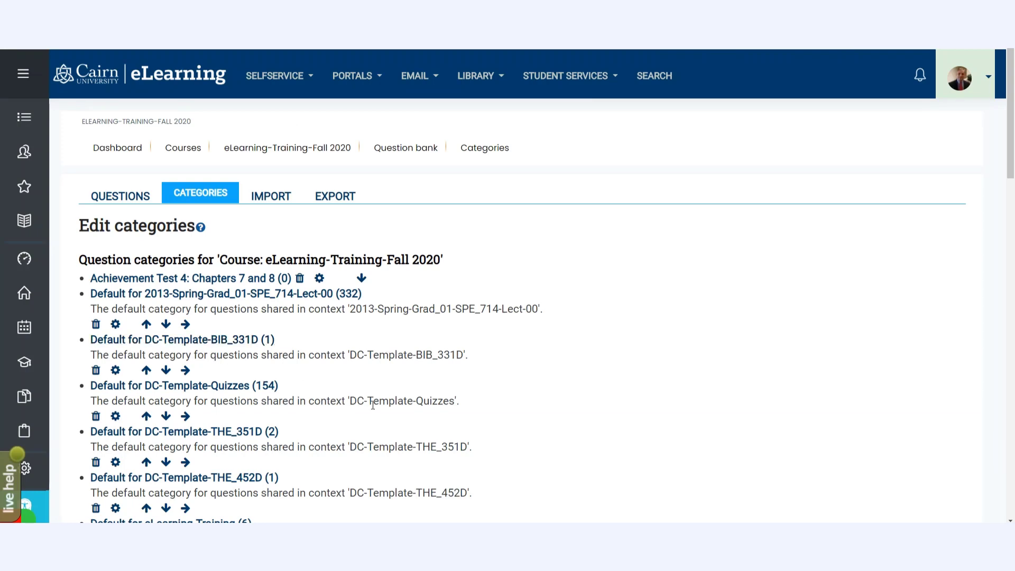
Open the Quiz 2 Question Bank category's question list
scroll(373, 405, "down", 6)
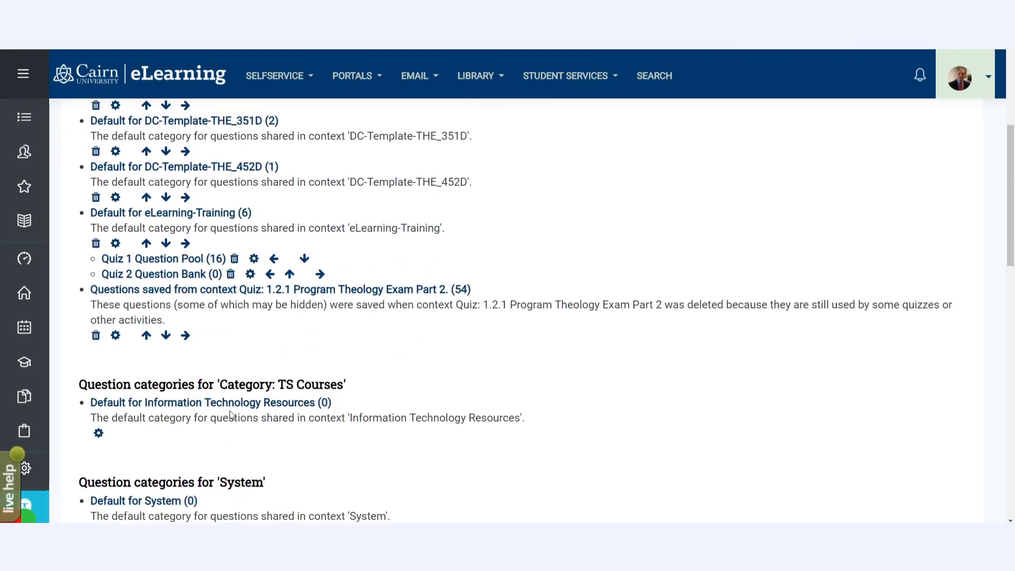
scroll(230, 415, "down", 3)
scroll(139, 219, "up", 2)
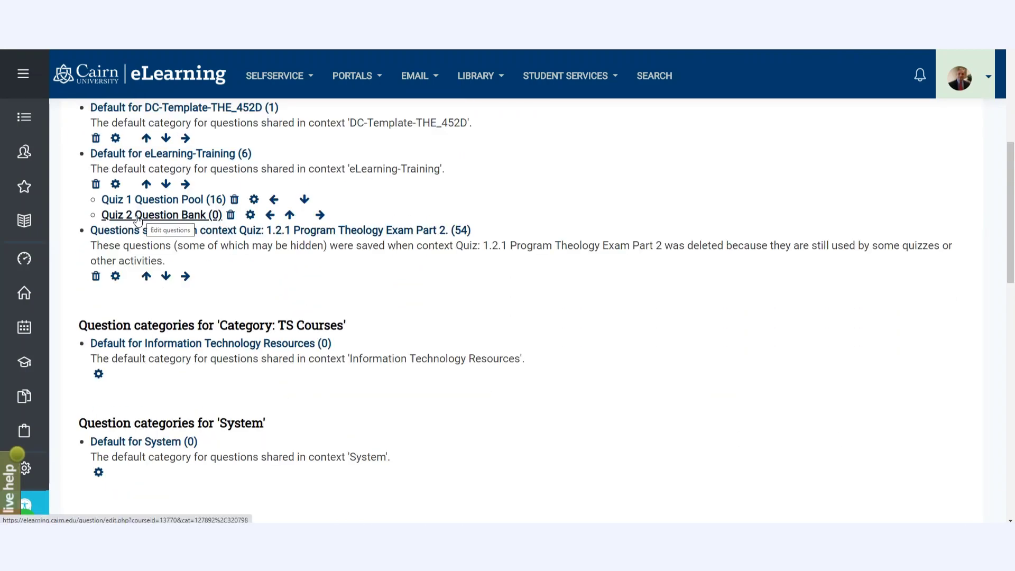
left_click(143, 217)
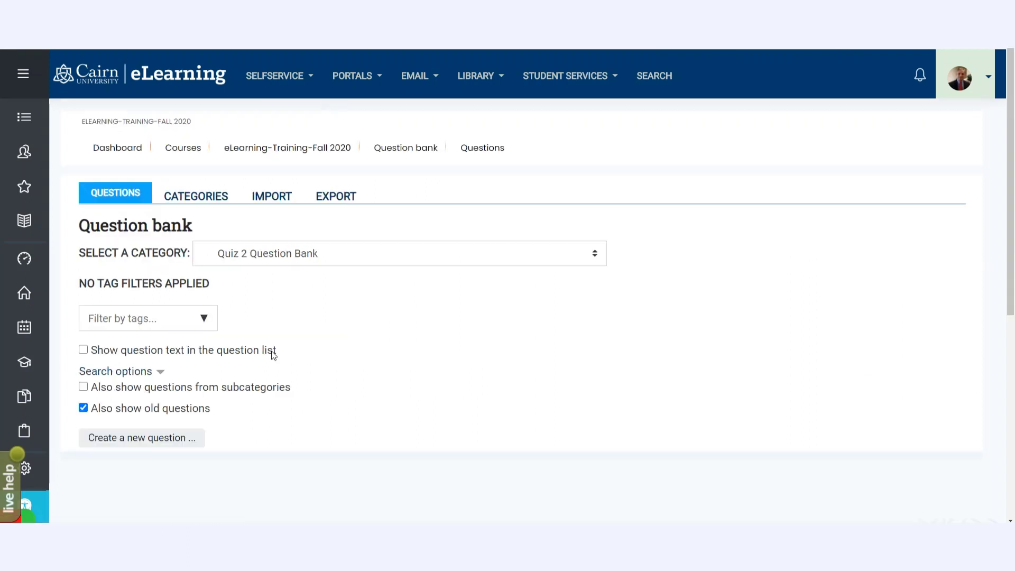
Start a new Multiple choice question, then cancel out of the question type chooser
left_click(170, 442)
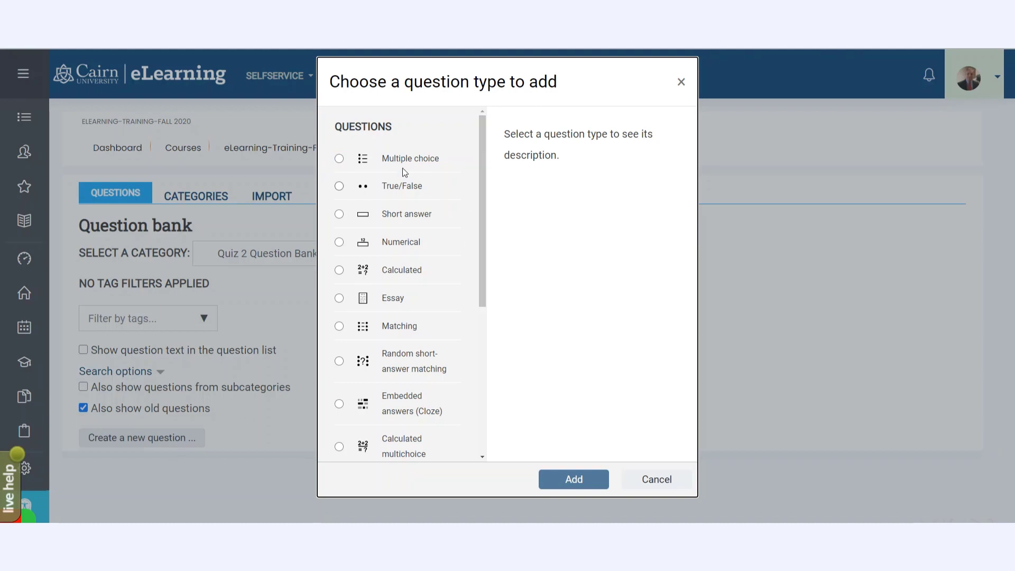
left_click(397, 161)
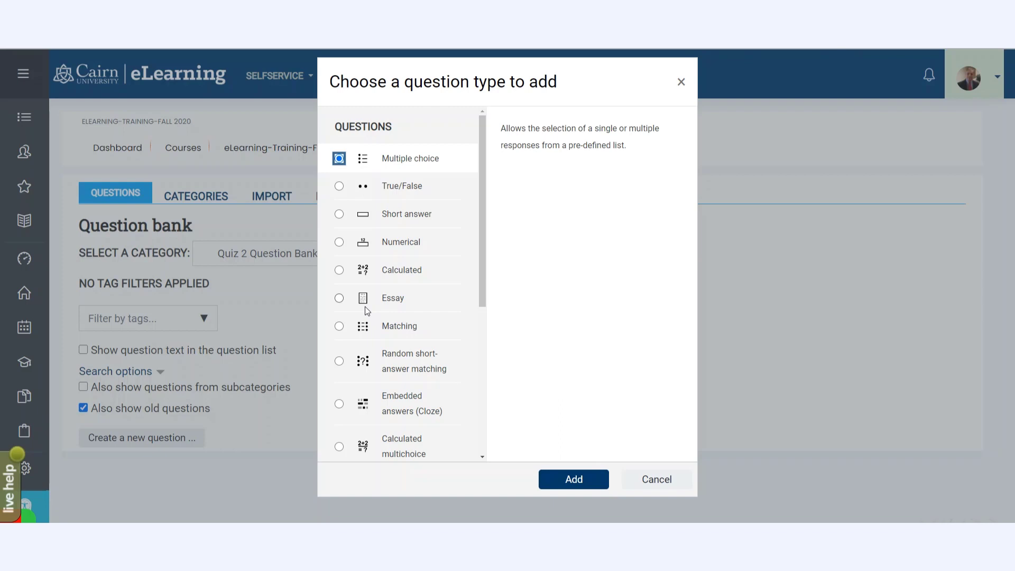
left_click(670, 481)
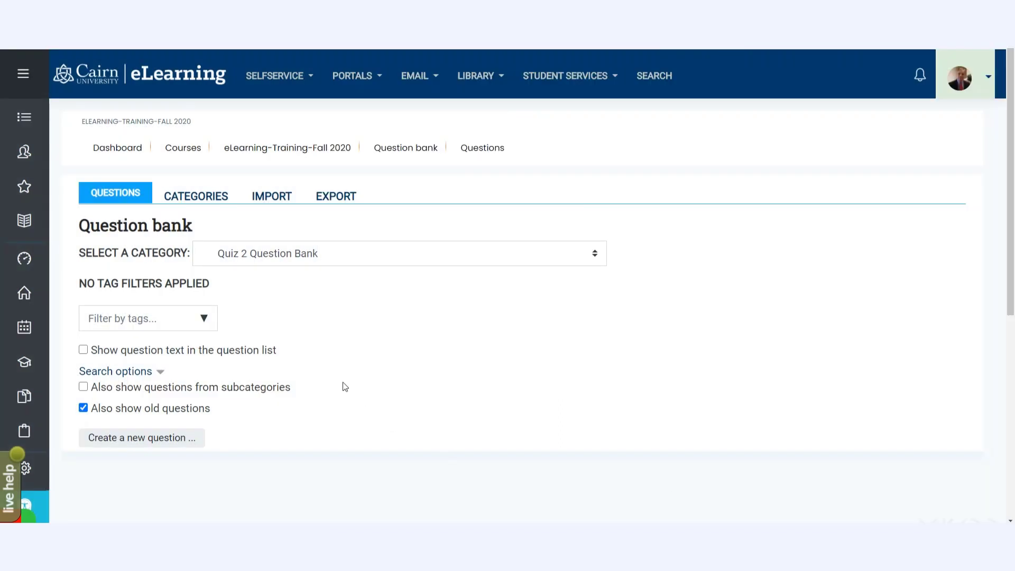
Switch the category selector to Quiz 1 Question Pool (16) and scroll through its questions
left_click(377, 255)
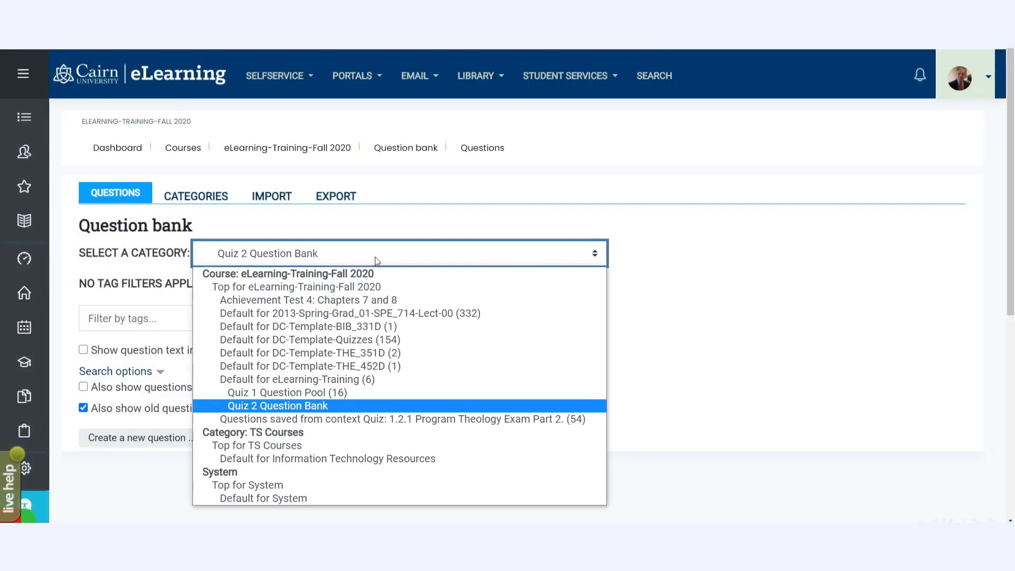
left_click(295, 396)
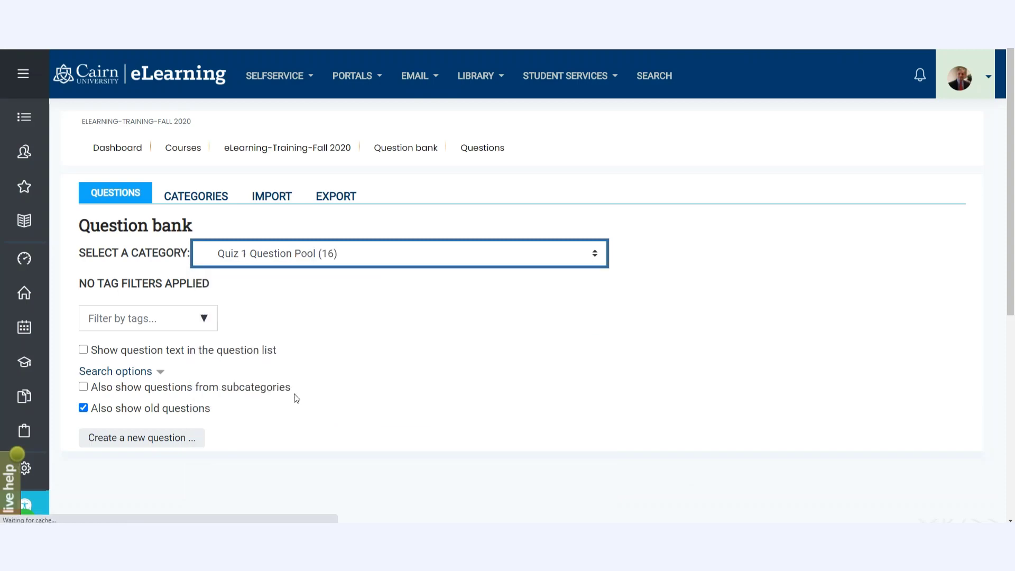
scroll(380, 373, "down", 2)
scroll(380, 372, "down", 5)
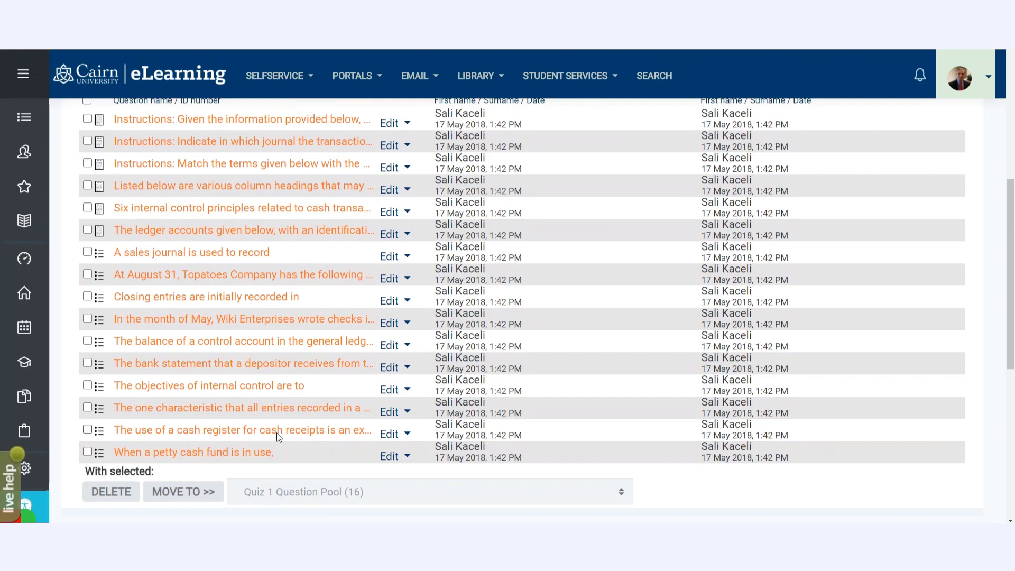
scroll(370, 349, "up", 4)
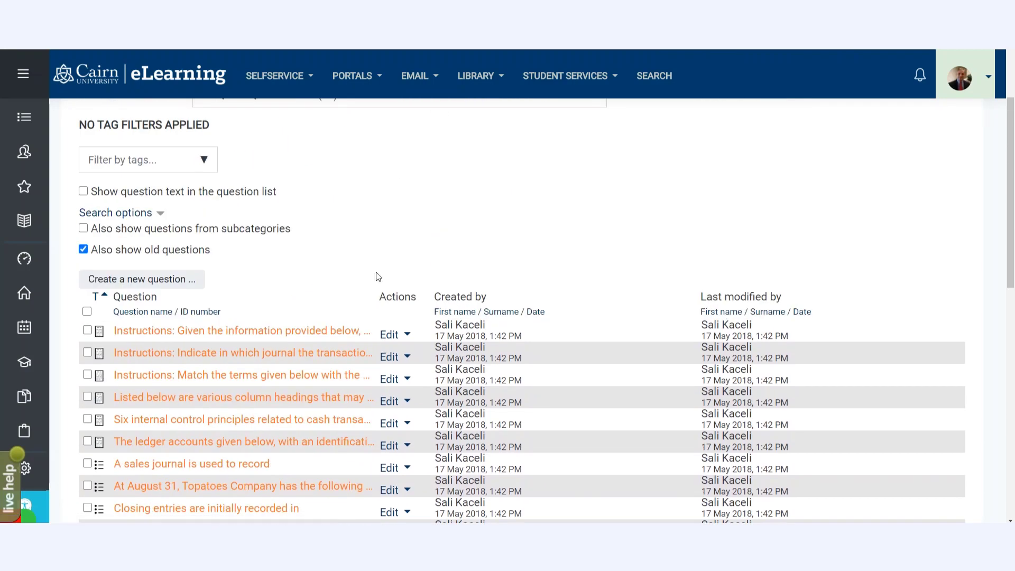
scroll(380, 286, "up", 3)
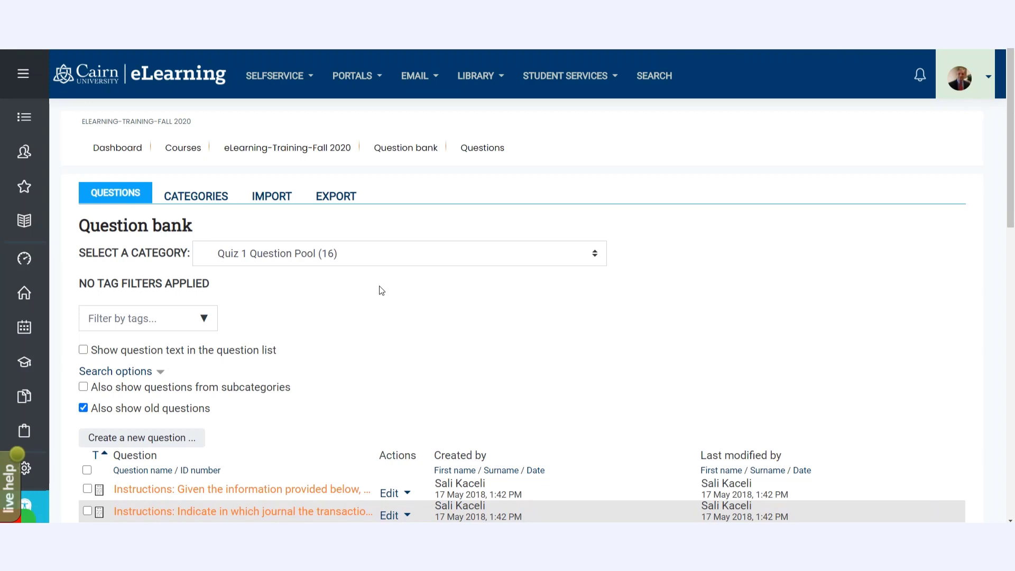
Return to the eLearning-Training-Fall 2020 course page and open Week 1's activity chooser
left_click(305, 153)
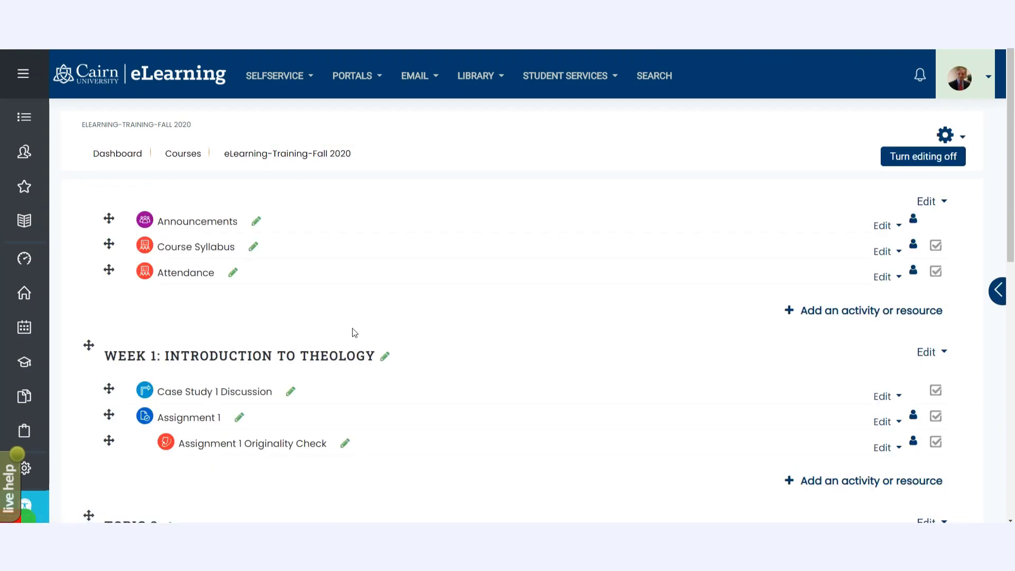
scroll(381, 322, "down", 3)
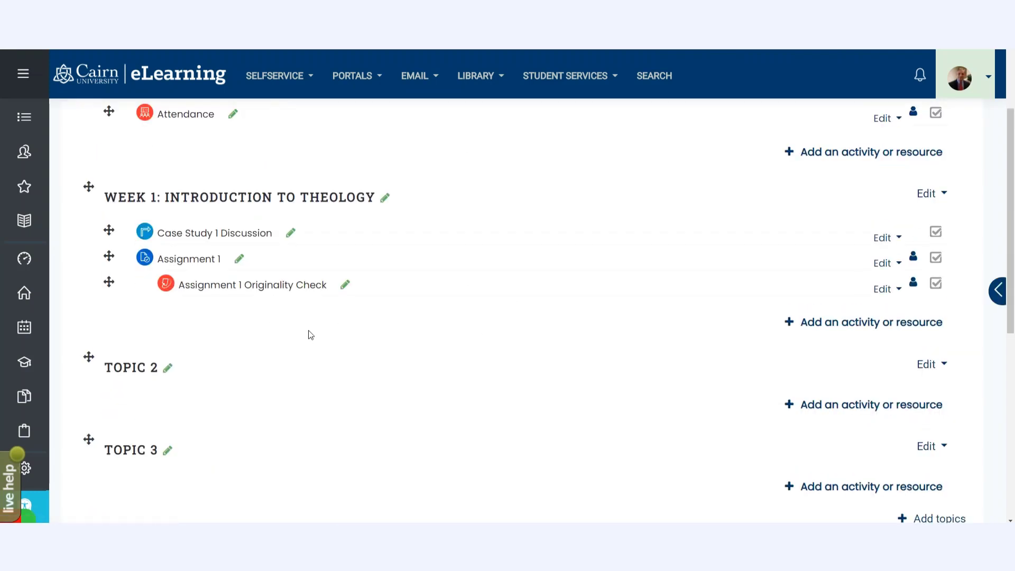
left_click(820, 328)
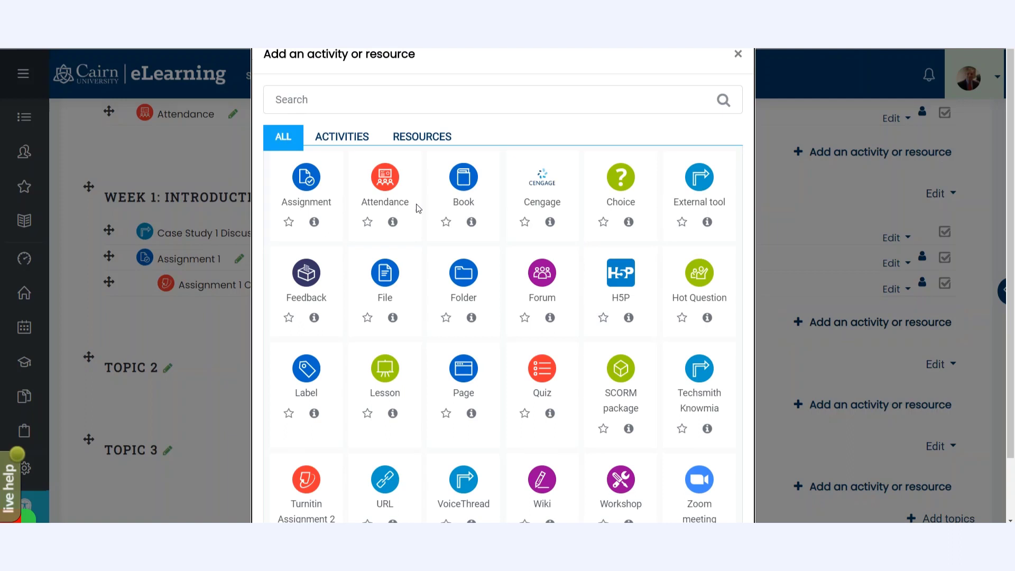
scroll(543, 324, "down", 2)
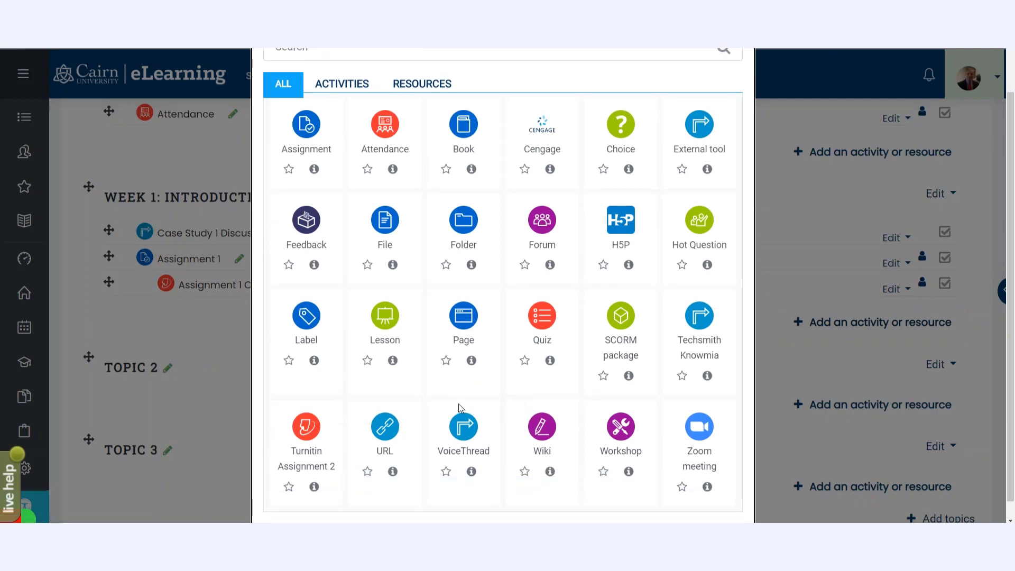
Choose the Quiz activity and enter 'Quiz 1' as its name
left_click(542, 325)
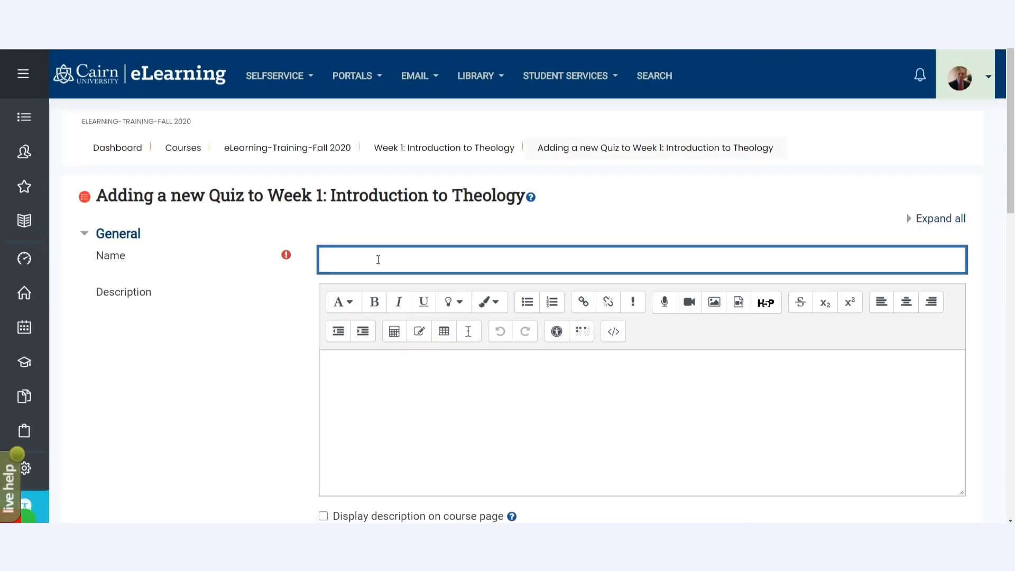
type("Quiz 1")
left_click(397, 387)
scroll(368, 373, "down", 6)
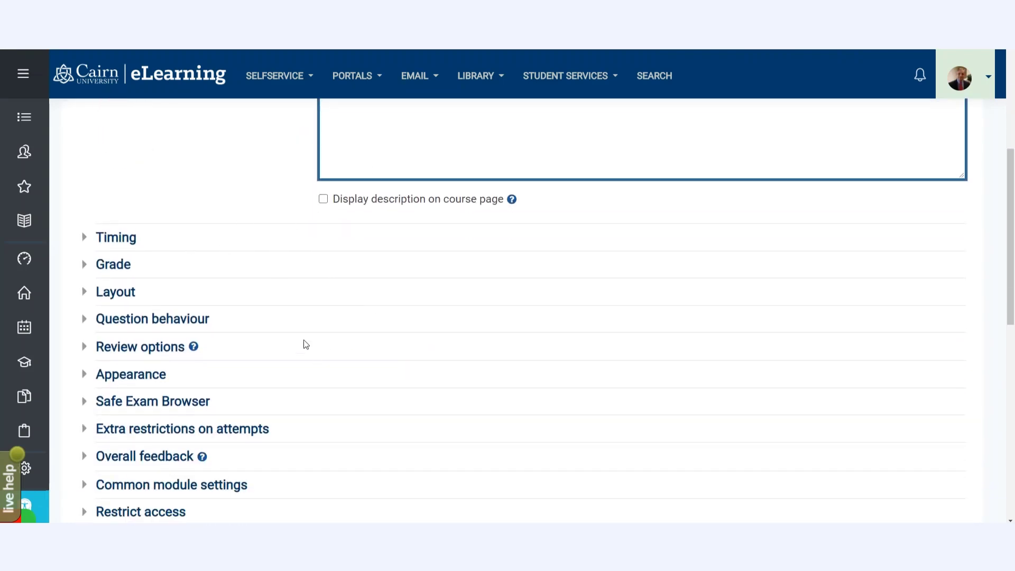
scroll(342, 408, "down", 3)
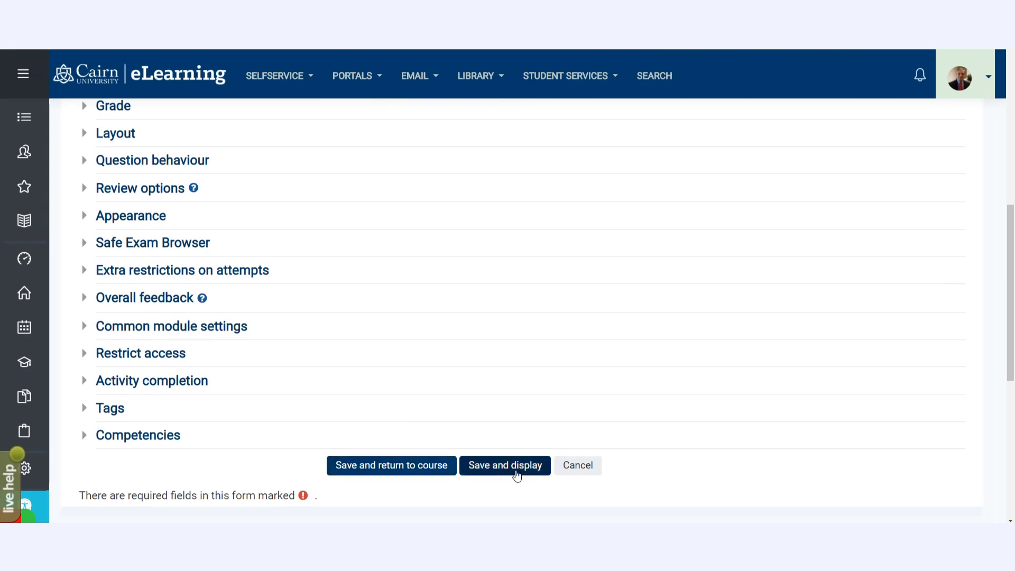
Save the new quiz, then open Quiz 1's Edit quiz page from its gear menu
left_click(382, 471)
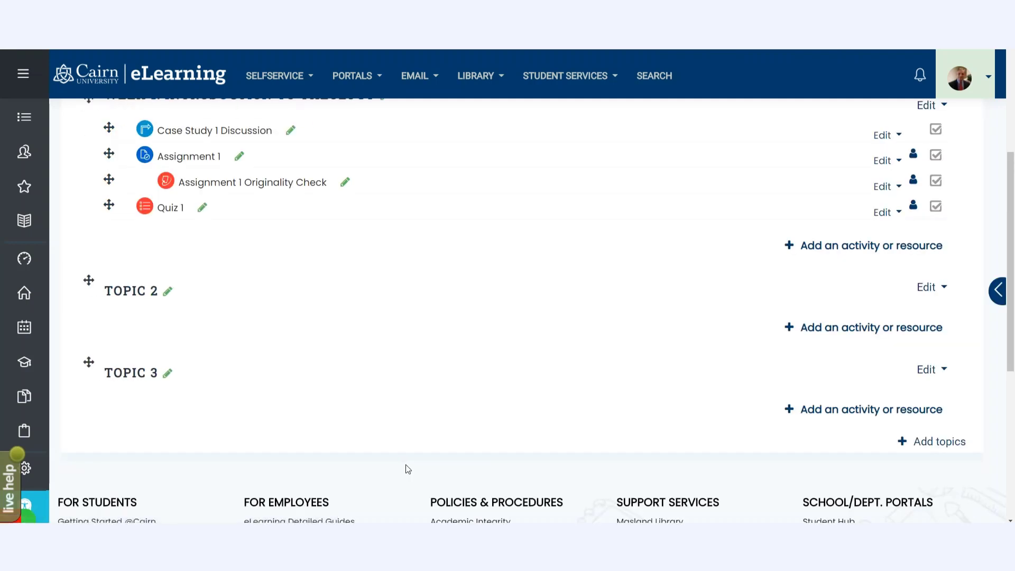
left_click(169, 210)
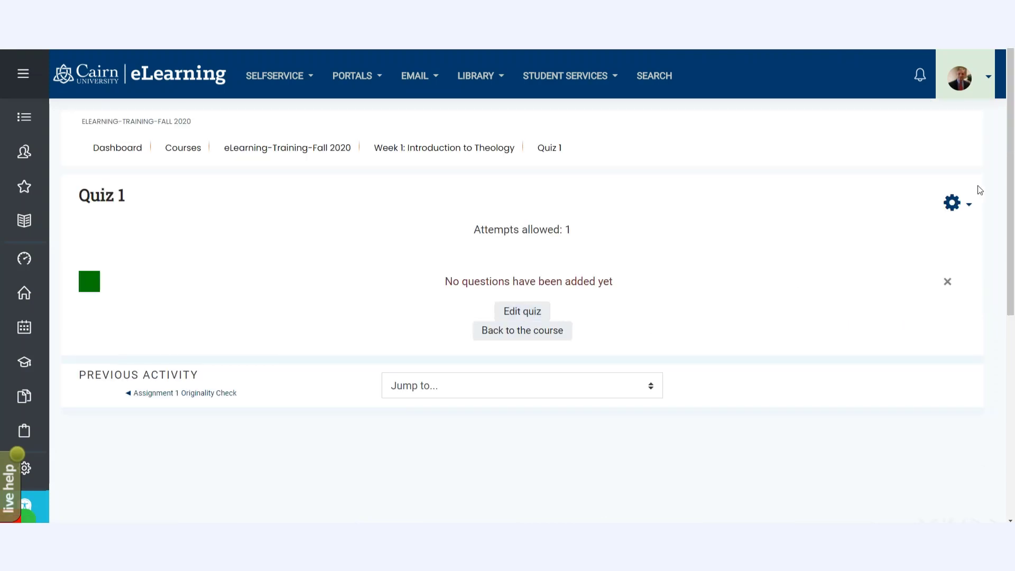
left_click(953, 204)
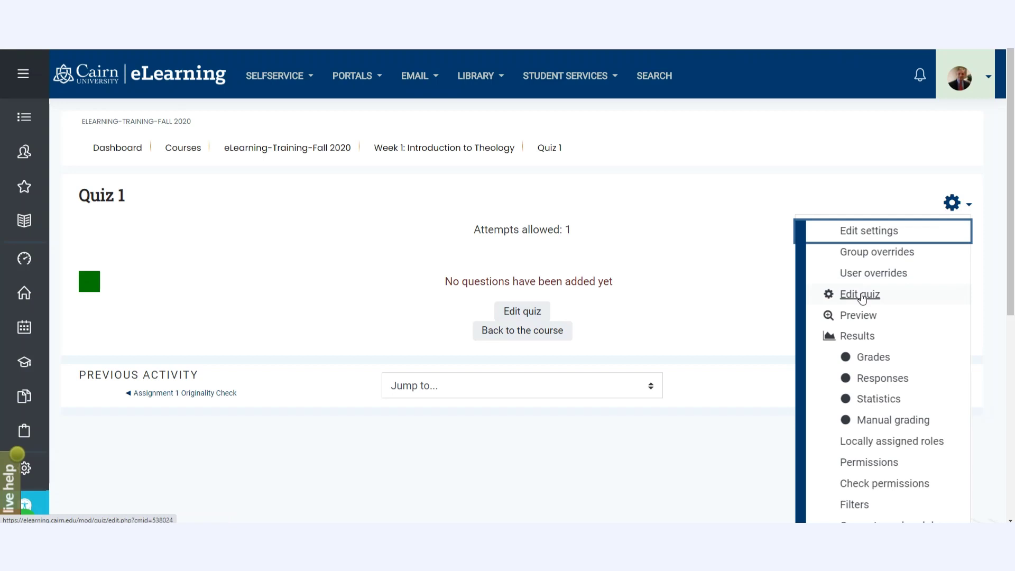
left_click(861, 295)
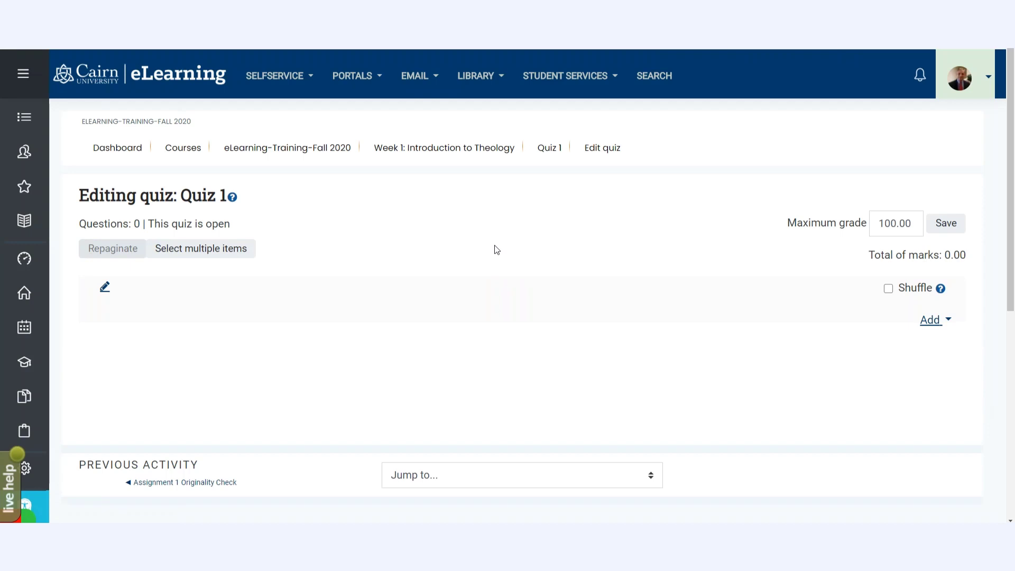
Show the Add dropdown options on Quiz 1's editing page
left_click(932, 321)
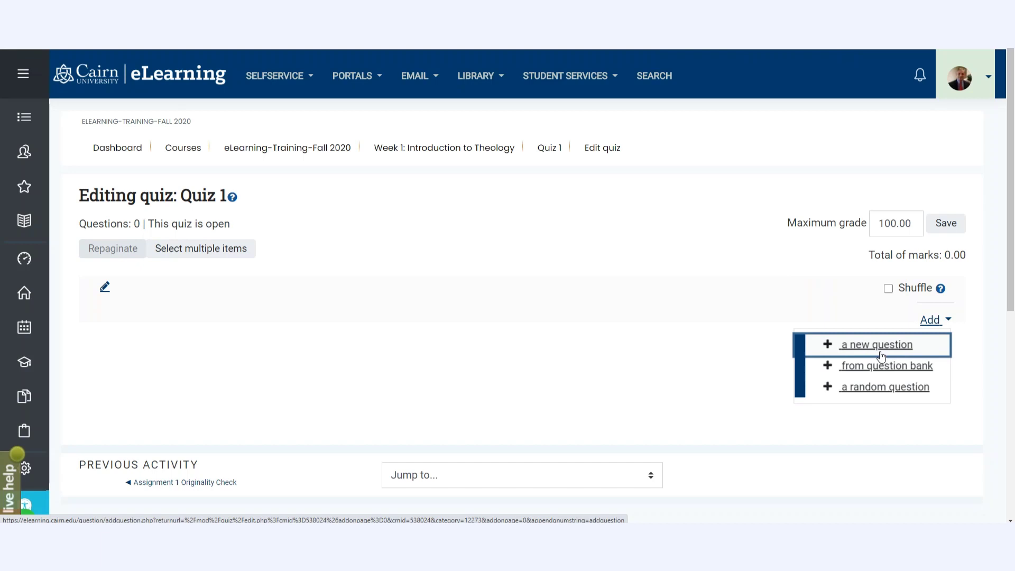
left_click(938, 324)
left_click(940, 324)
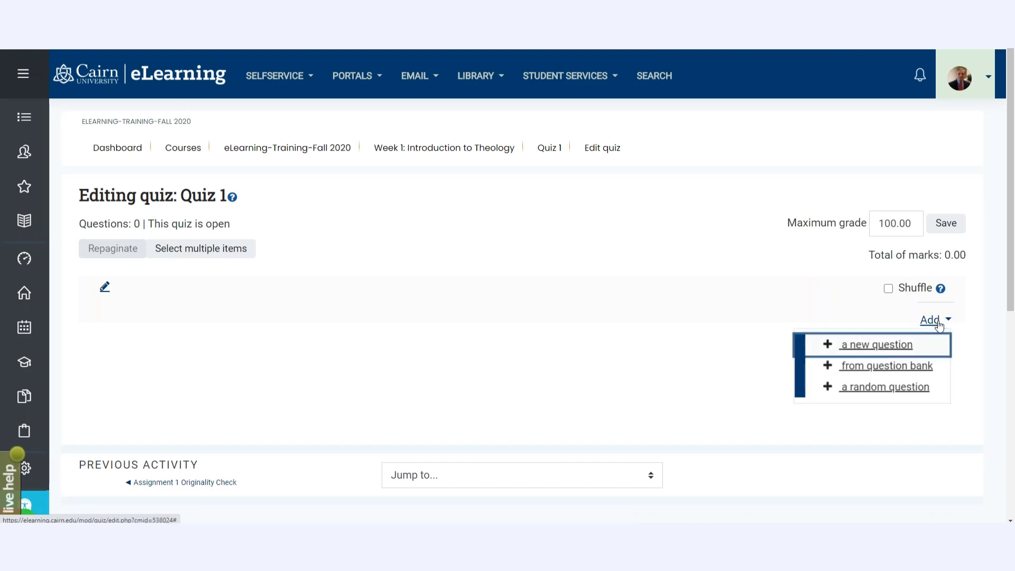
Add a random question set to draw 8 questions from Quiz 1 Question Pool (16)
left_click(893, 393)
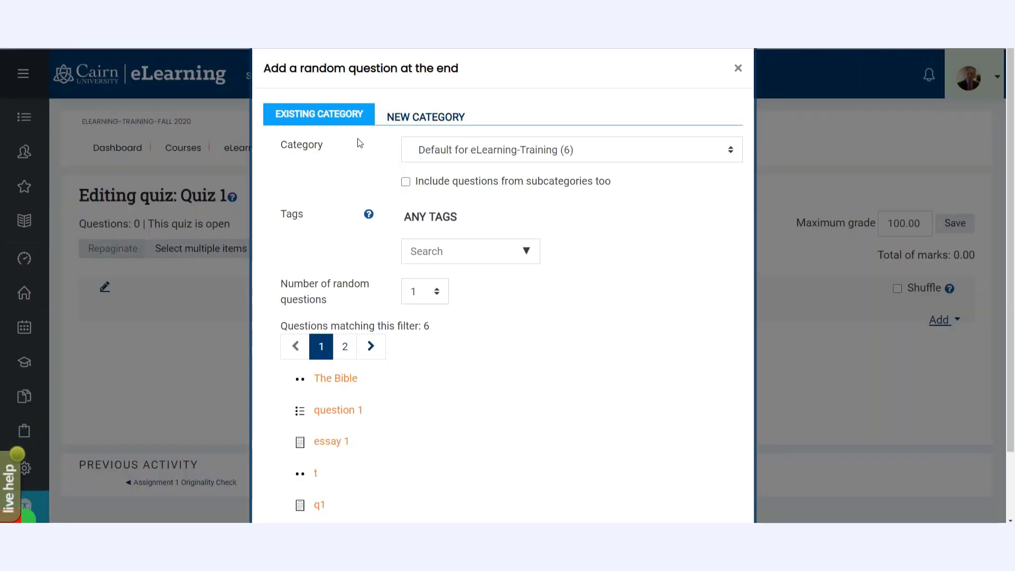
left_click_drag(325, 148, 281, 146)
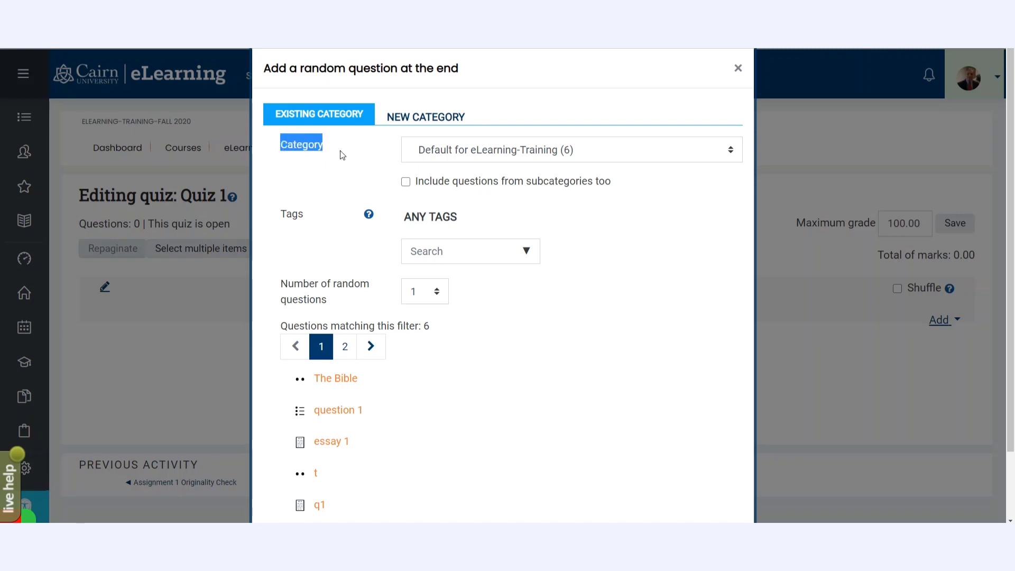
left_click(472, 153)
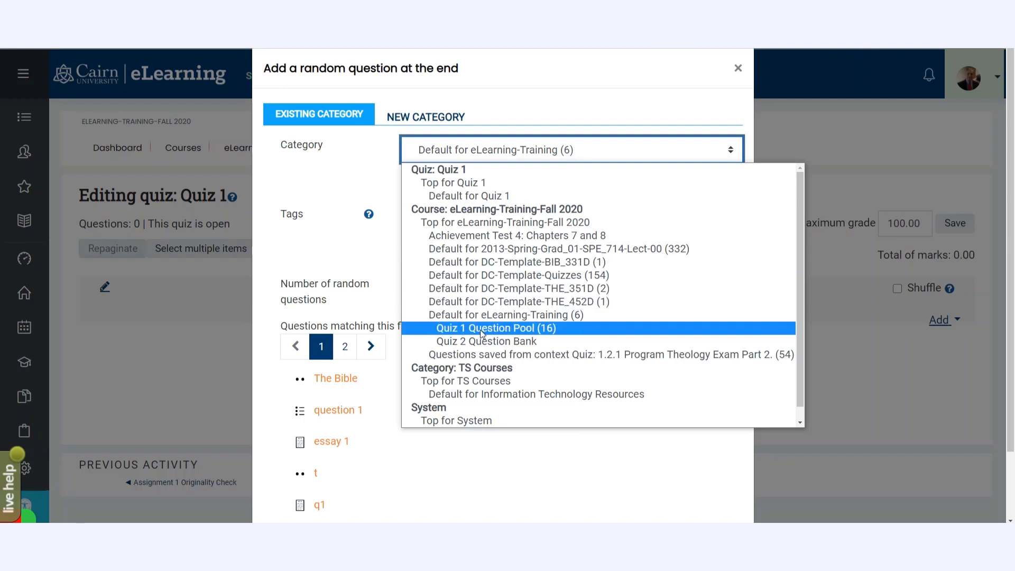
left_click(532, 331)
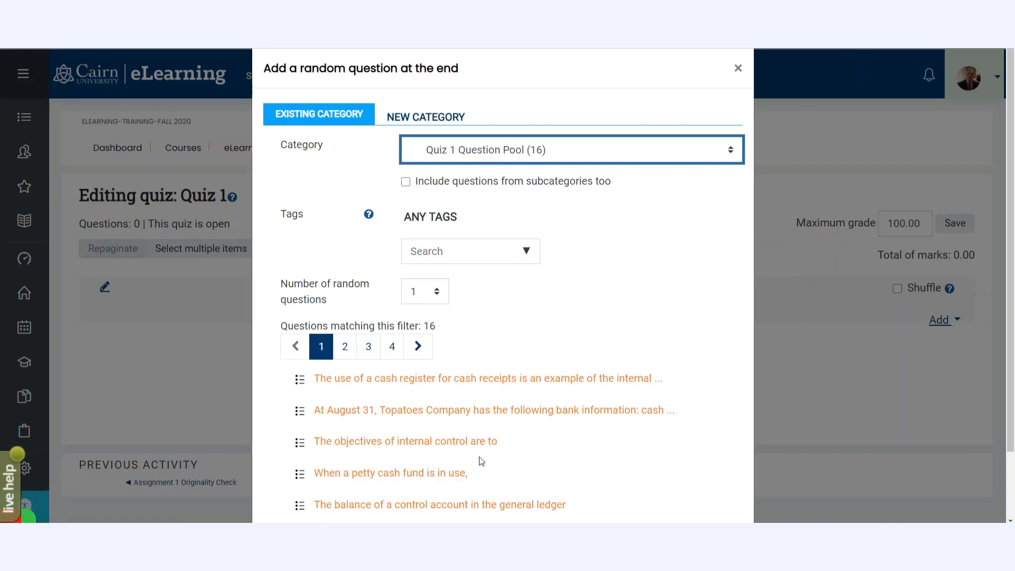
left_click(433, 296)
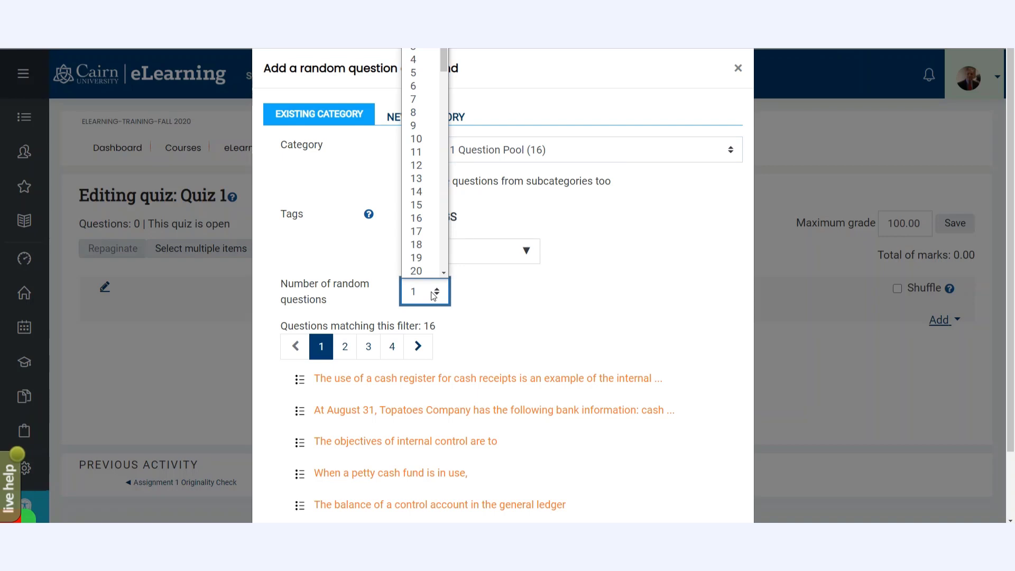
left_click(424, 113)
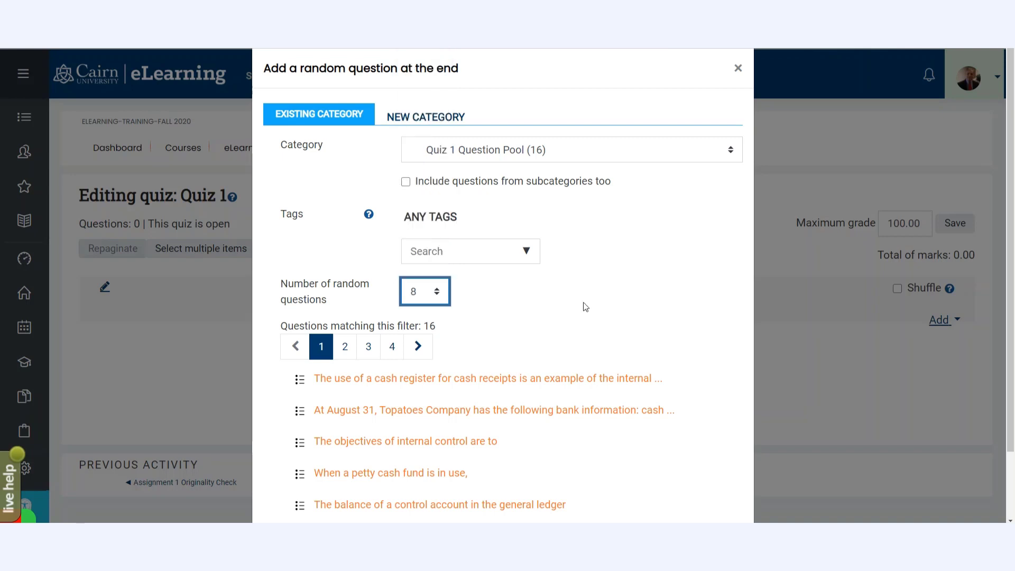
scroll(587, 305, "down", 1)
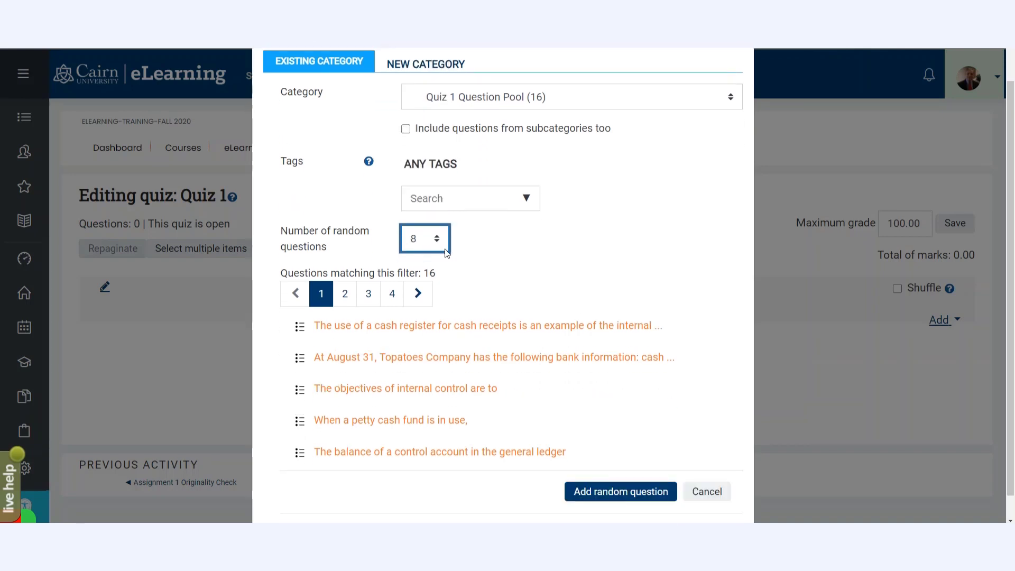
left_click(604, 497)
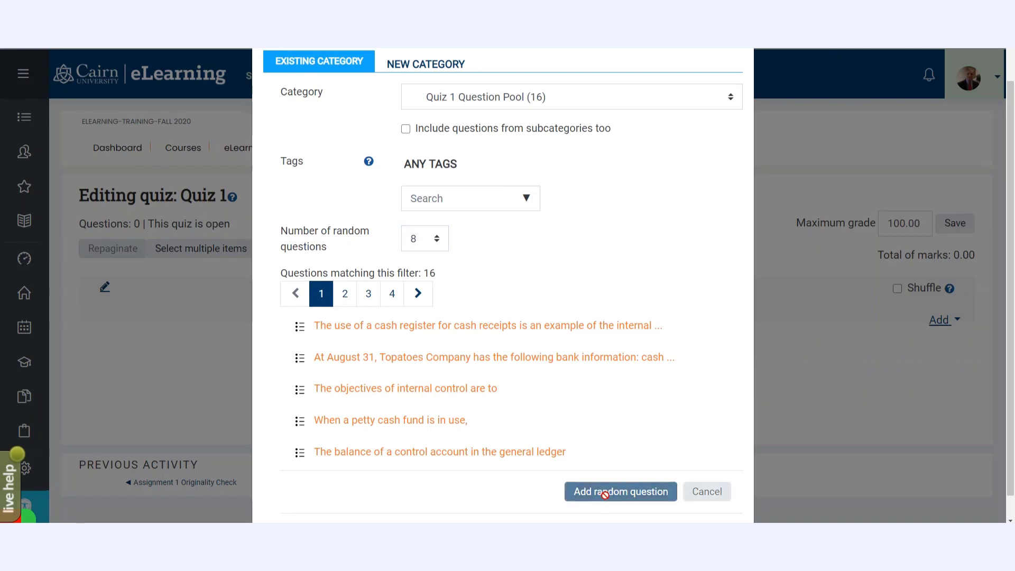
Turn on question shuffling for Quiz 1
scroll(409, 277, "down", 4)
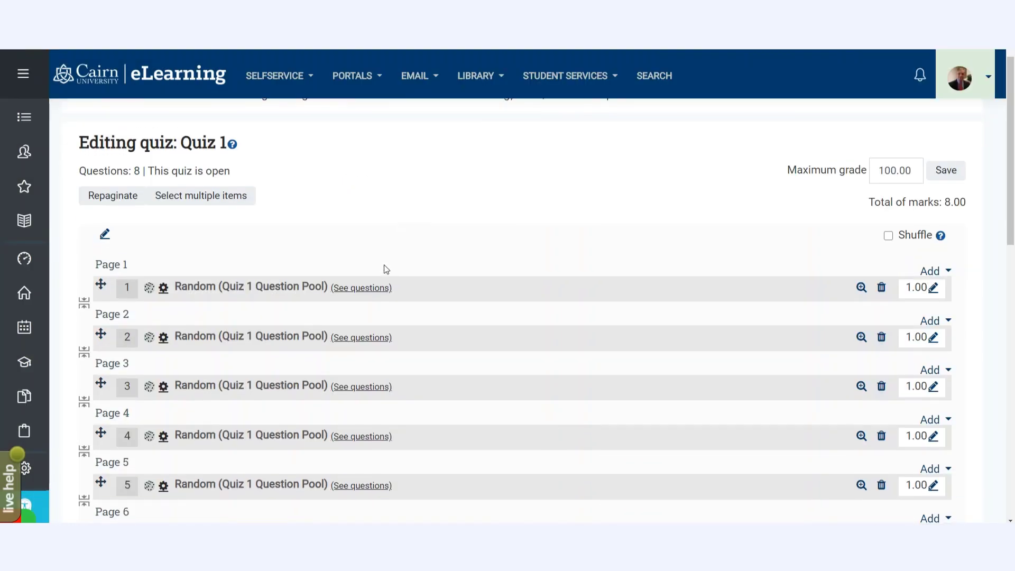
scroll(462, 268, "up", 4)
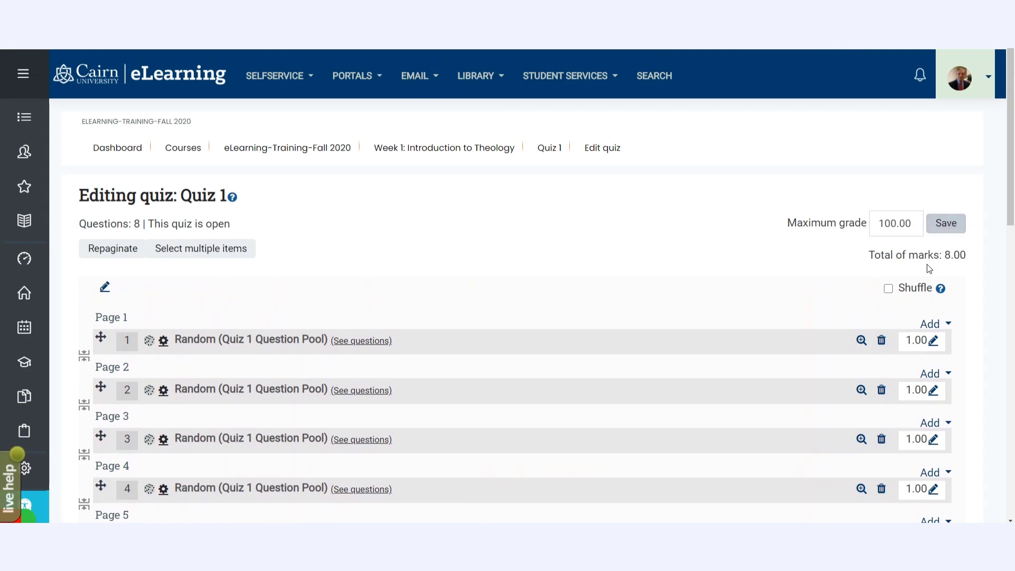
left_click(889, 288)
Save the maximum grade as 100.00 and go back to the Week 1 course page
left_click_drag(906, 223, 851, 226)
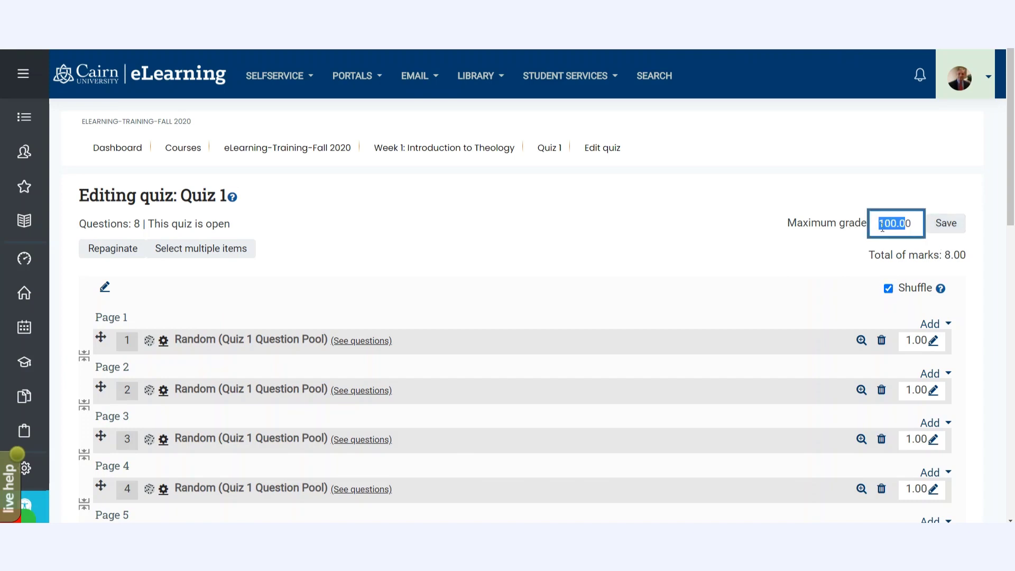
left_click(942, 228)
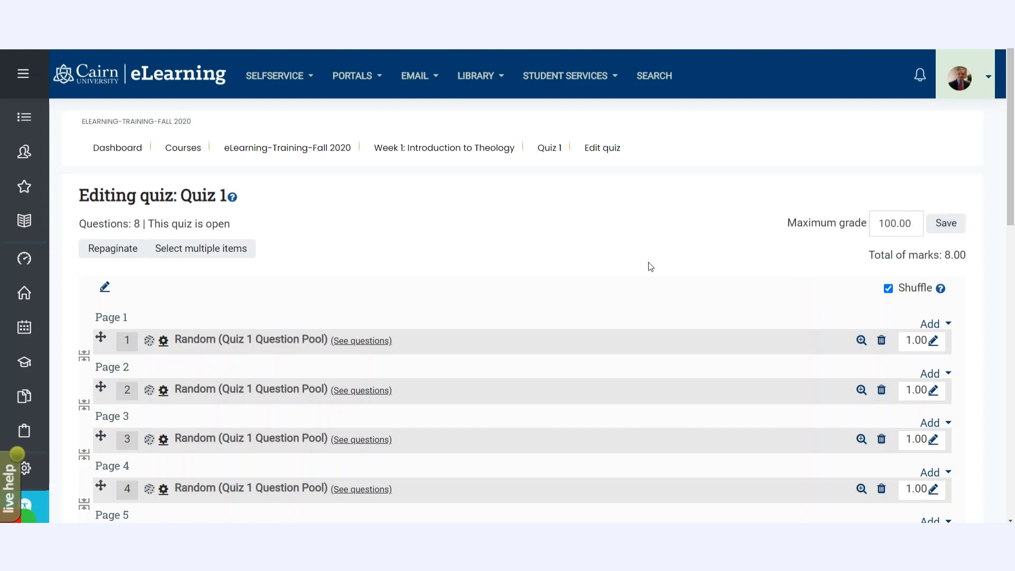
left_click(417, 148)
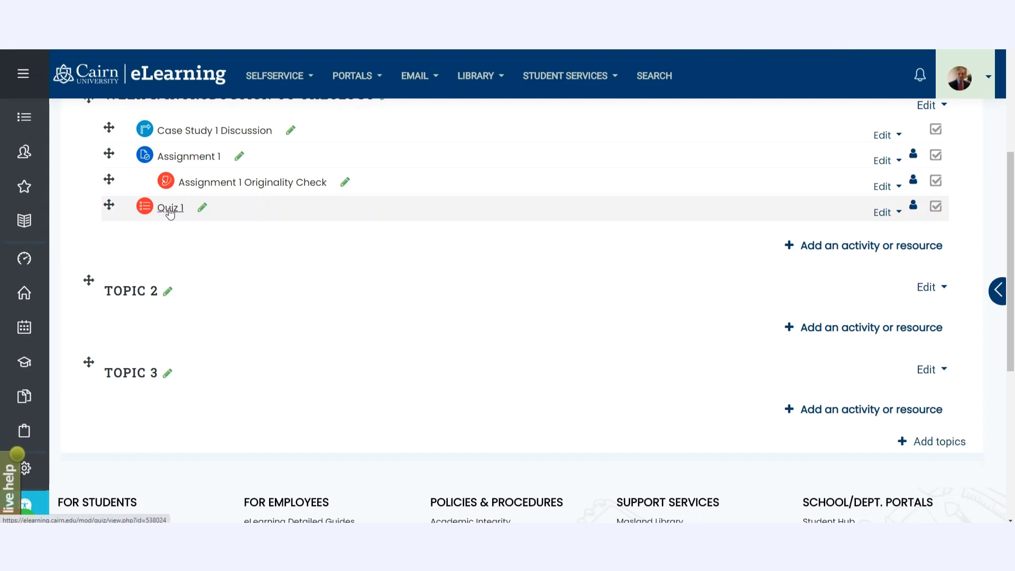
Open Quiz 1 and launch a preview from its administration gear menu
left_click(170, 210)
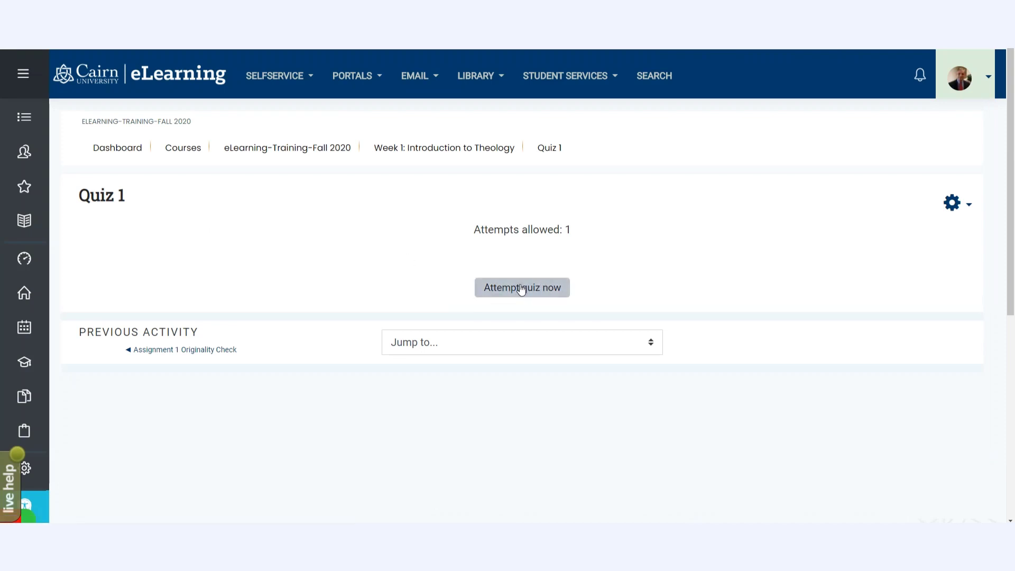
left_click(954, 204)
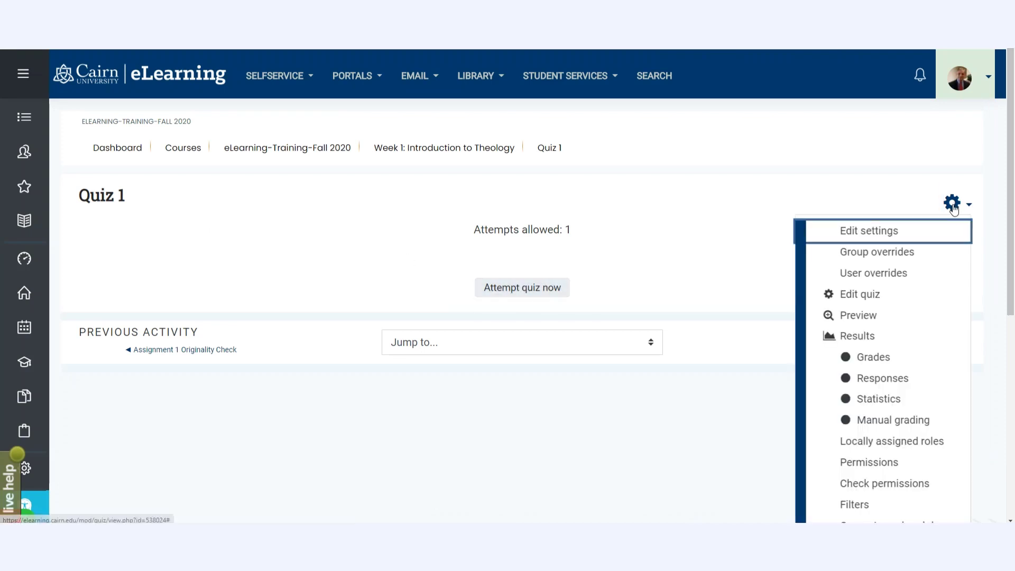
left_click(866, 316)
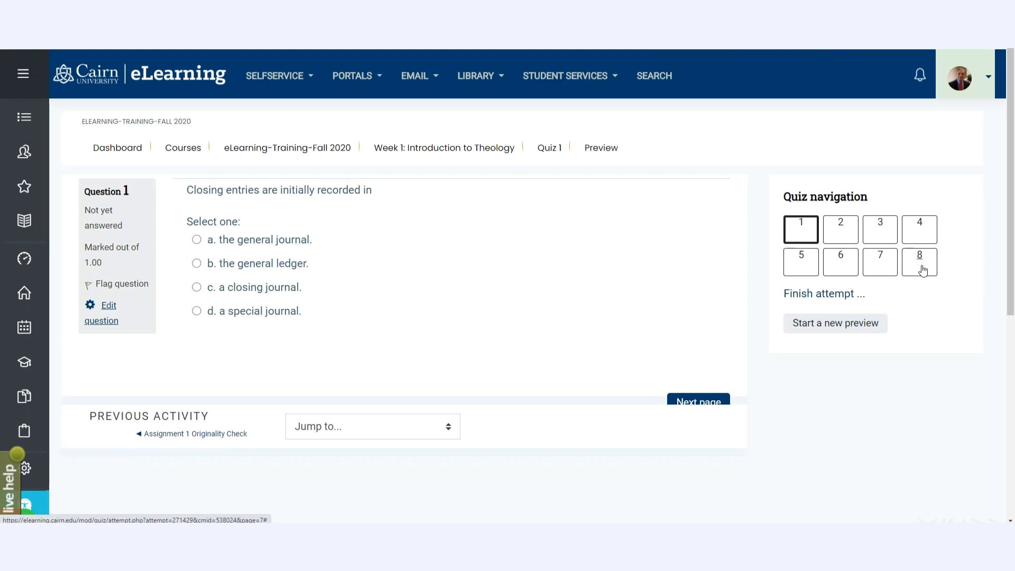
Browse preview questions 2 and 3, then return to question 1 and highlight its wording
left_click(844, 227)
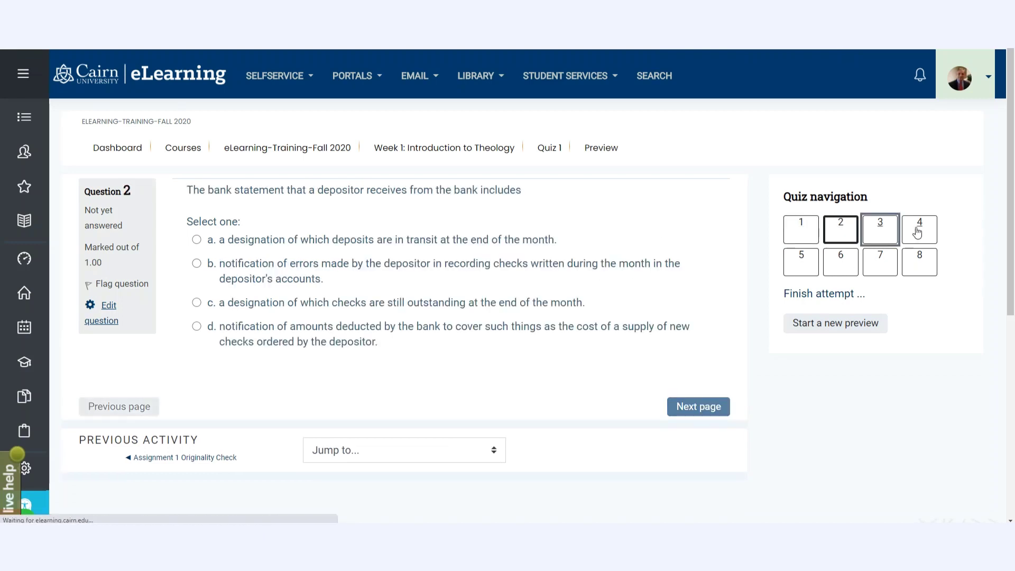
left_click(879, 229)
left_click(813, 231)
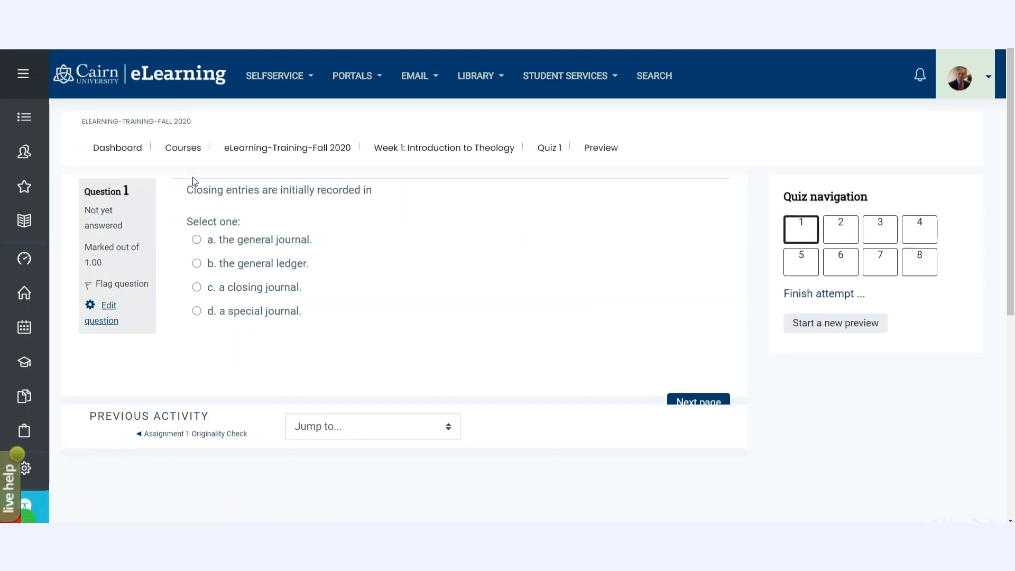
left_click_drag(189, 190, 386, 197)
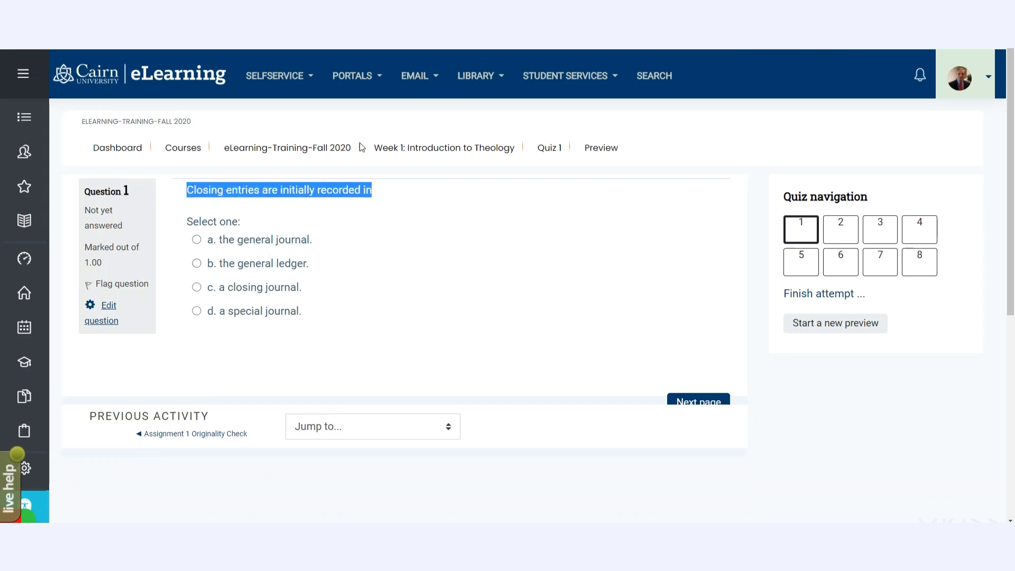
Finish the preview attempt, review its results, and start a new preview with fresh random questions
left_click(533, 152)
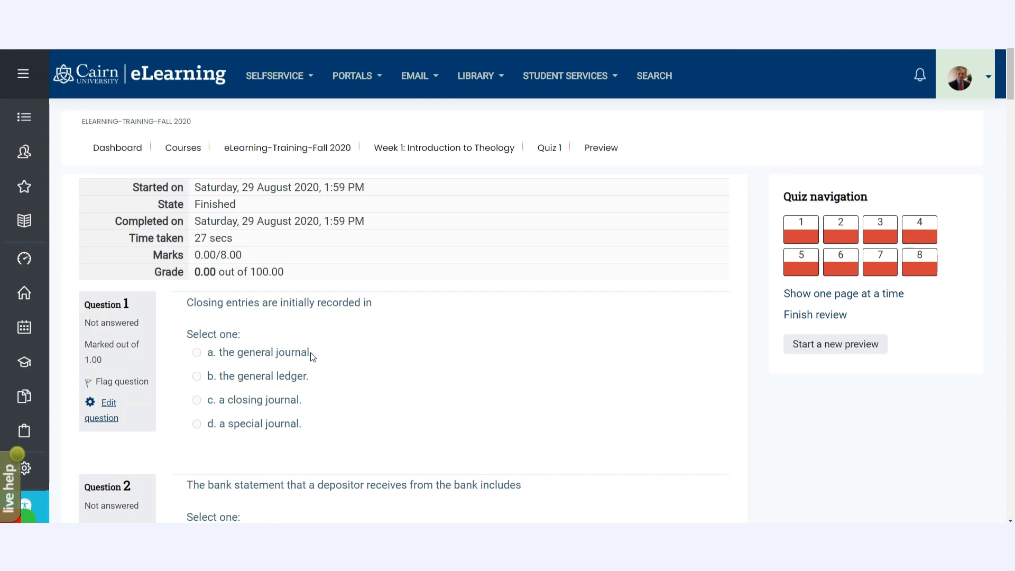
left_click_drag(314, 356, 229, 352)
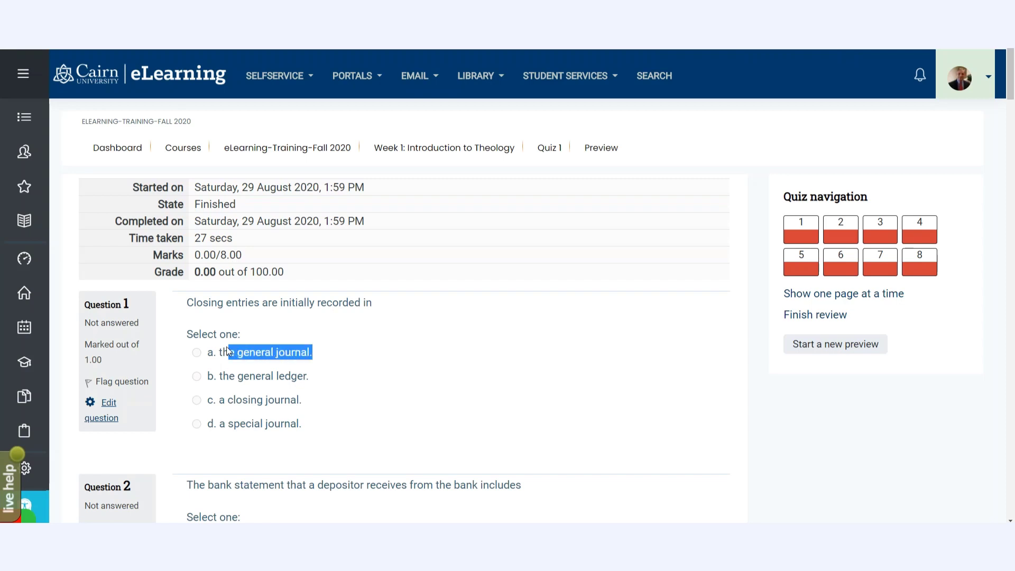
left_click(844, 353)
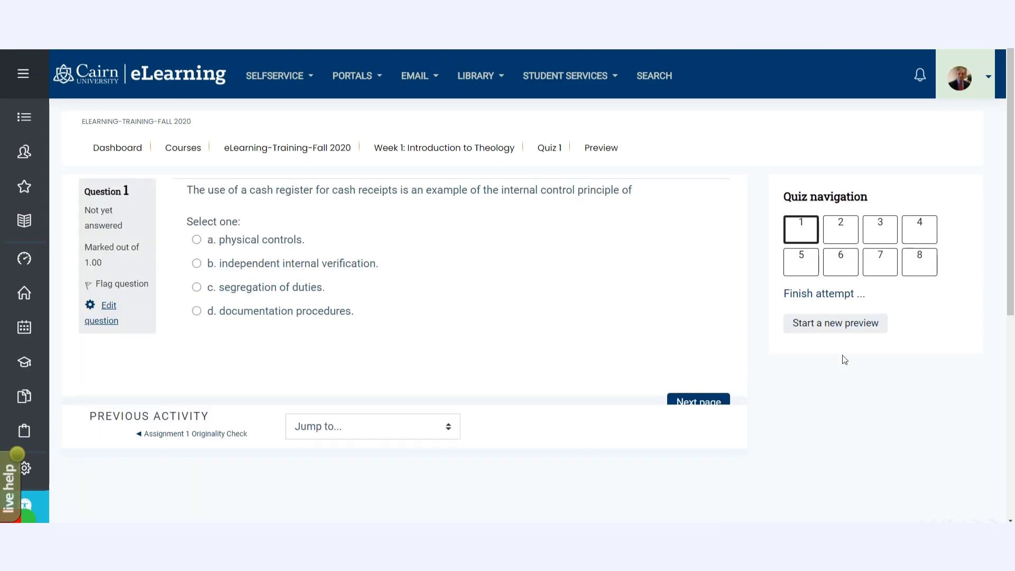